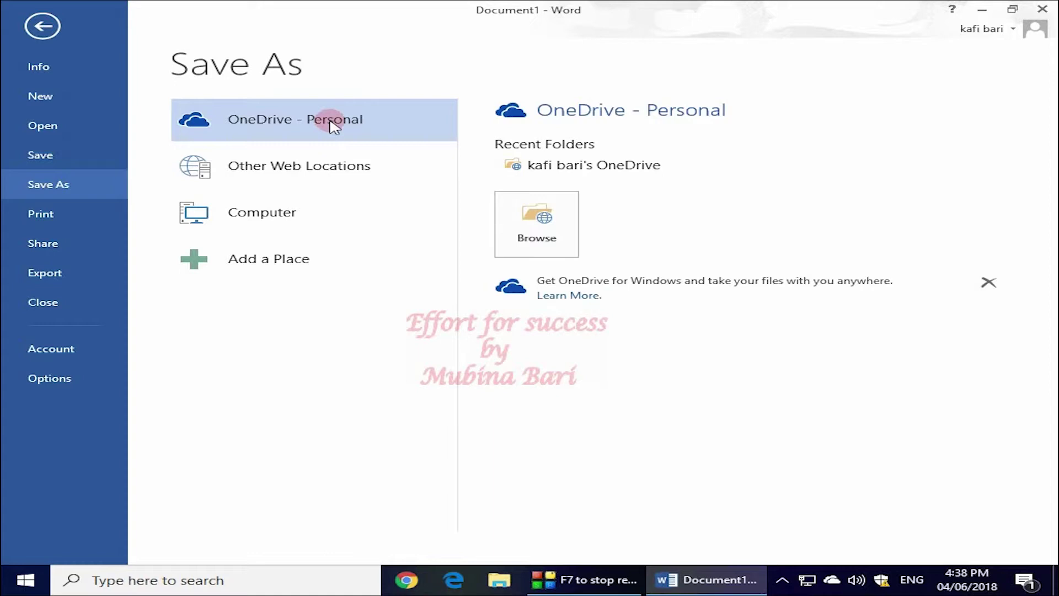
# Start saving the unsaved document to the personal OneDrive and choose the OneDrive folder as the location.
pyautogui.click(39, 28)
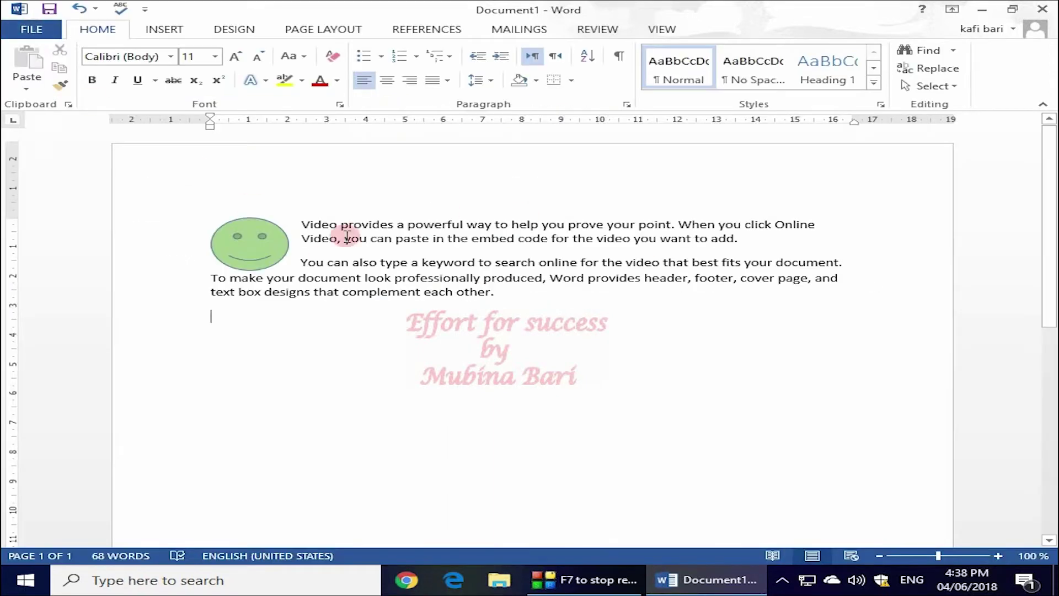
pyautogui.click(29, 28)
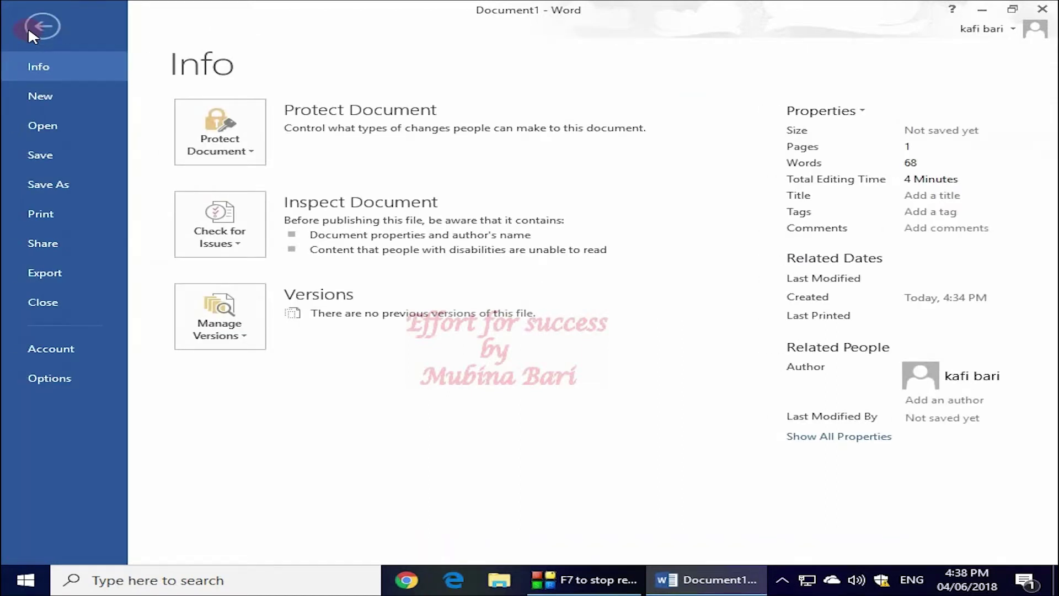
pyautogui.click(55, 155)
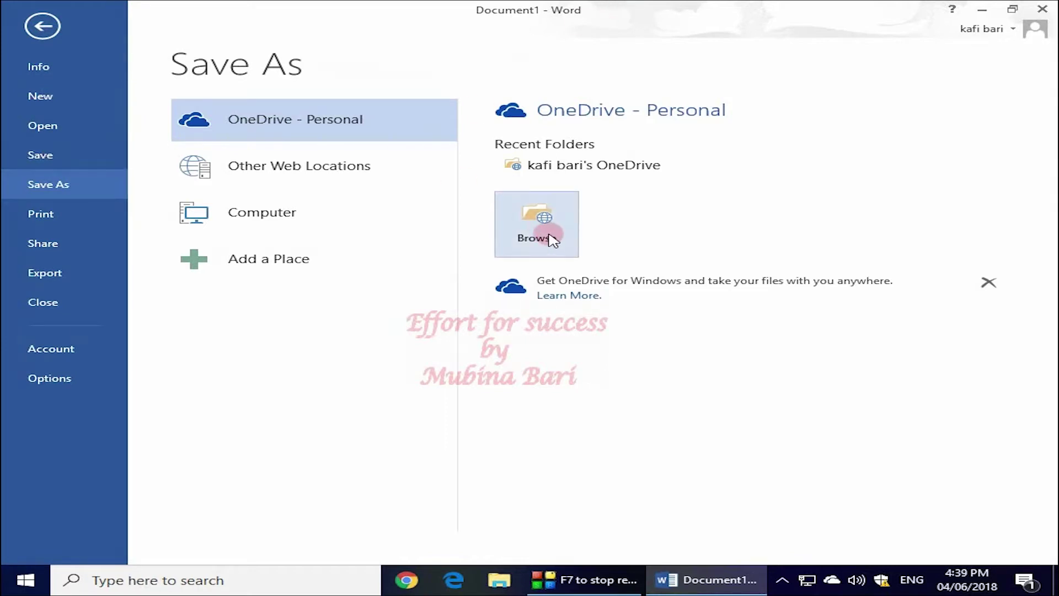
pyautogui.click(551, 238)
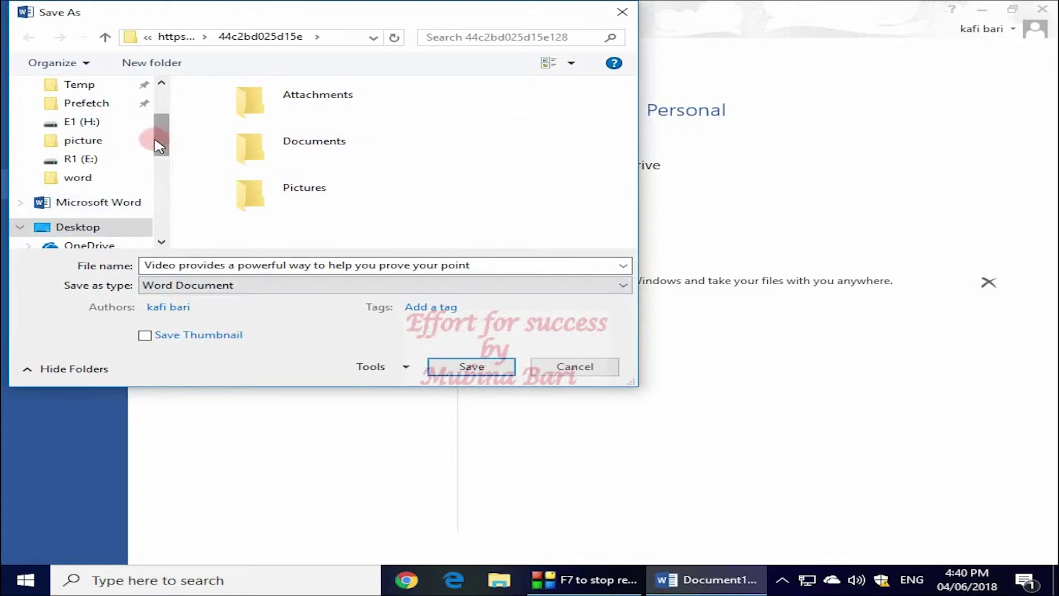
pyautogui.scroll(-1, 165, 145)
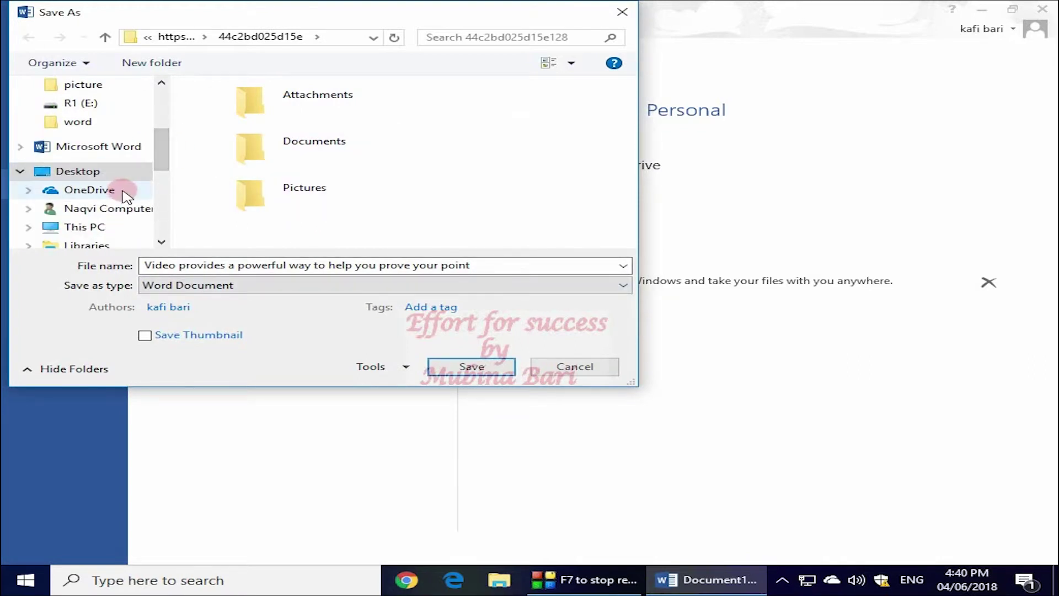
pyautogui.click(124, 193)
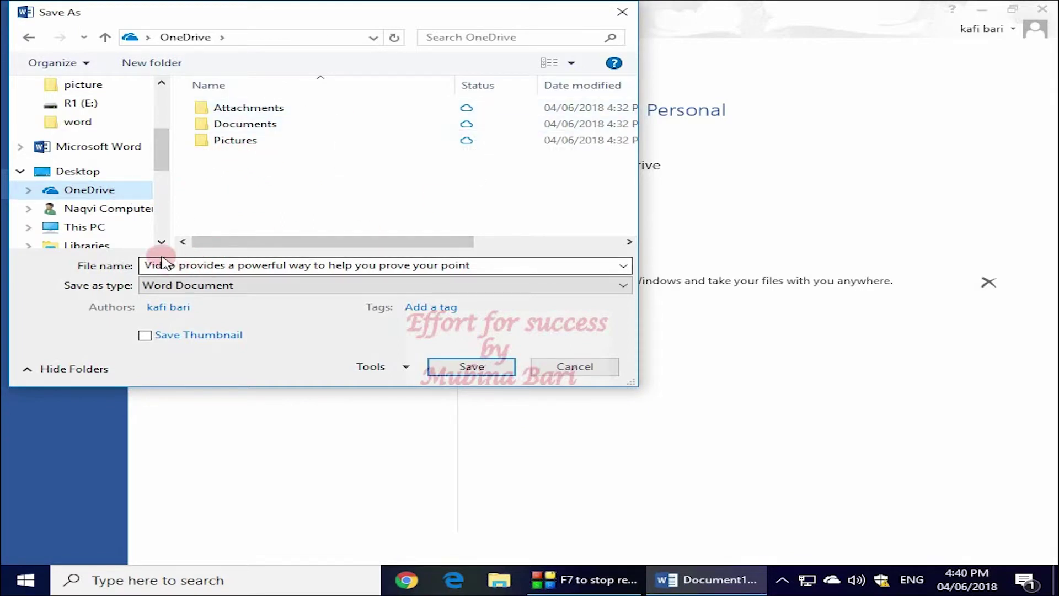
# Name the file "my document", keep the Word Document file type, and save it to OneDrive.
pyautogui.tripleClick(525, 263)
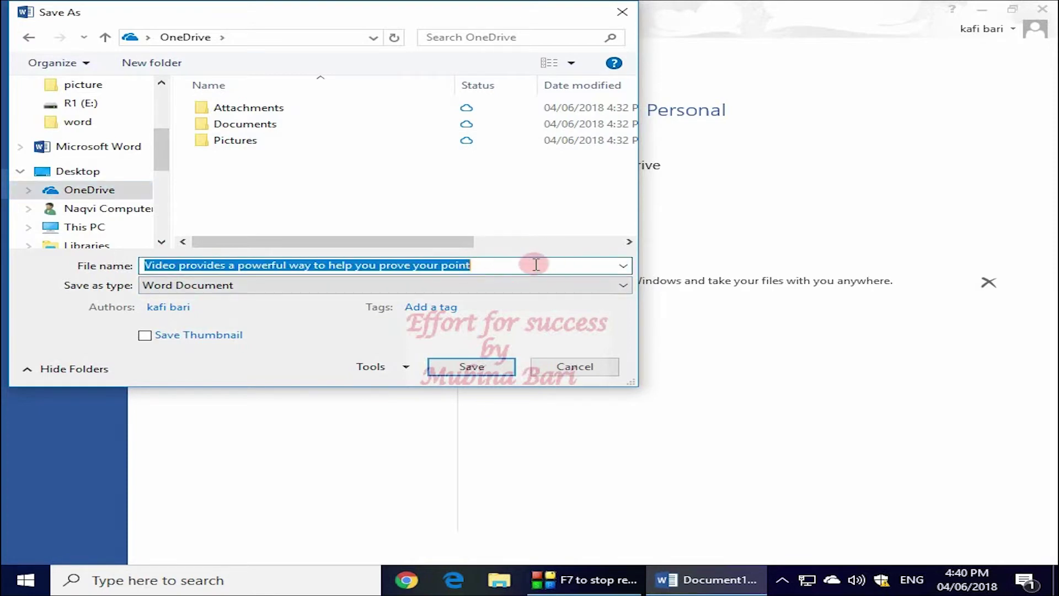
pyautogui.press('BackSpace')
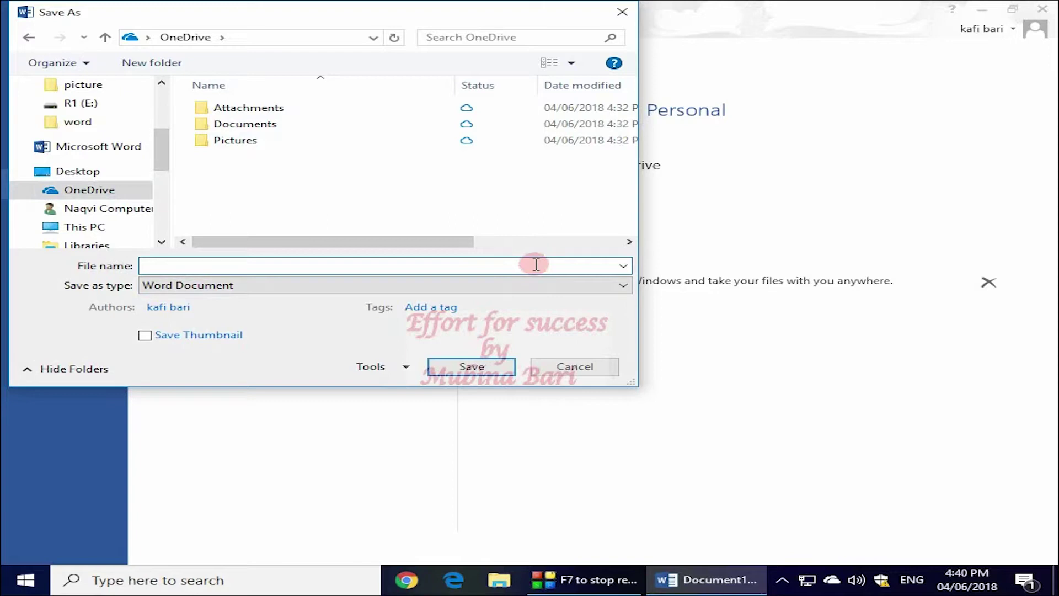
pyautogui.write('my document')
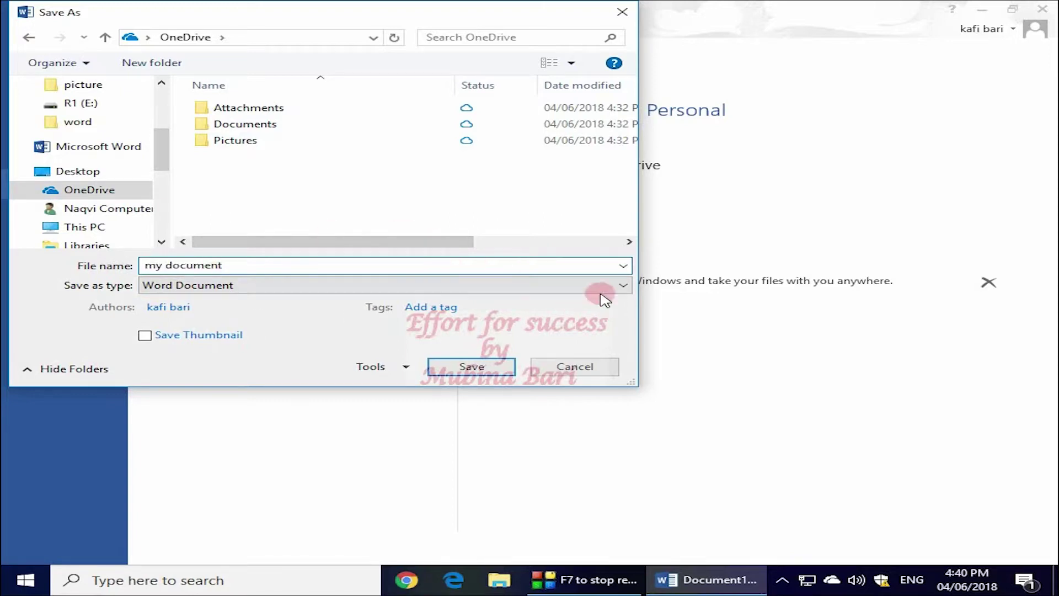
pyautogui.click(618, 285)
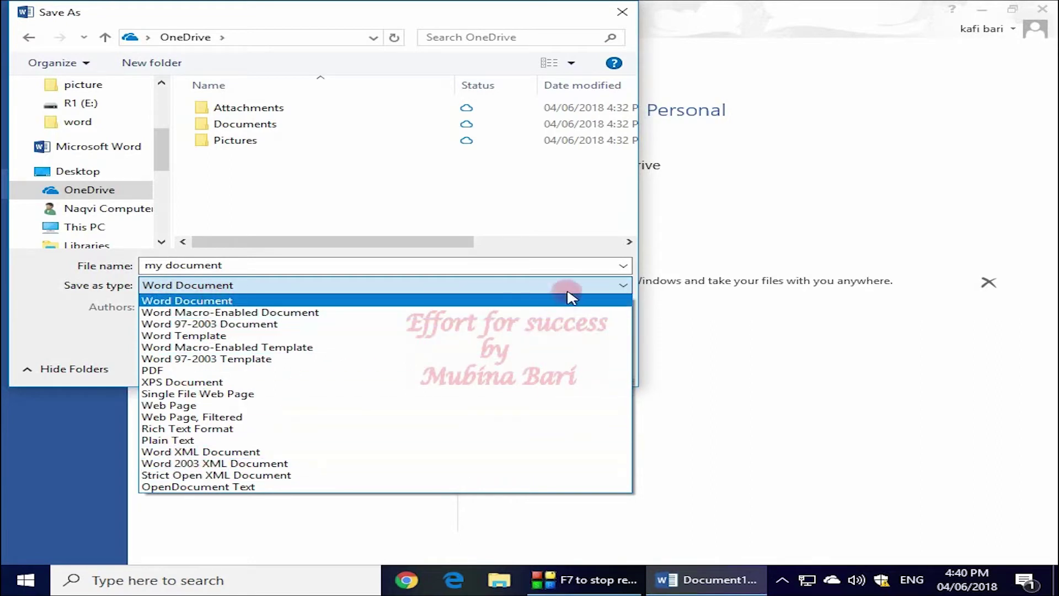
pyautogui.click(622, 284)
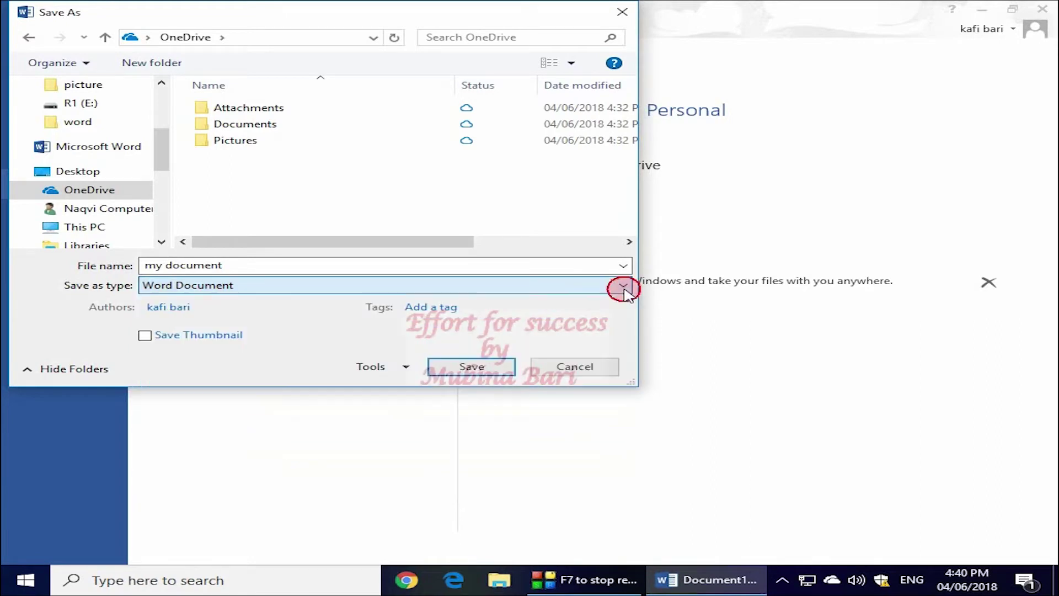
pyautogui.click(491, 374)
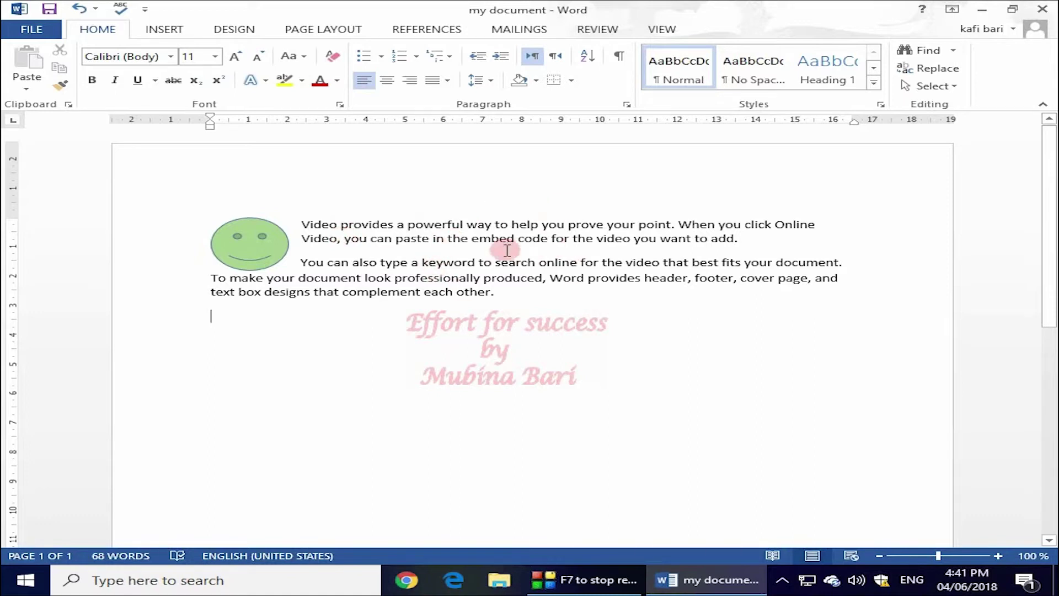
# Draw a flowchart hourglass shape about 2.91 cm high and 1.75 cm wide over the middle of the text.
pyautogui.click(165, 31)
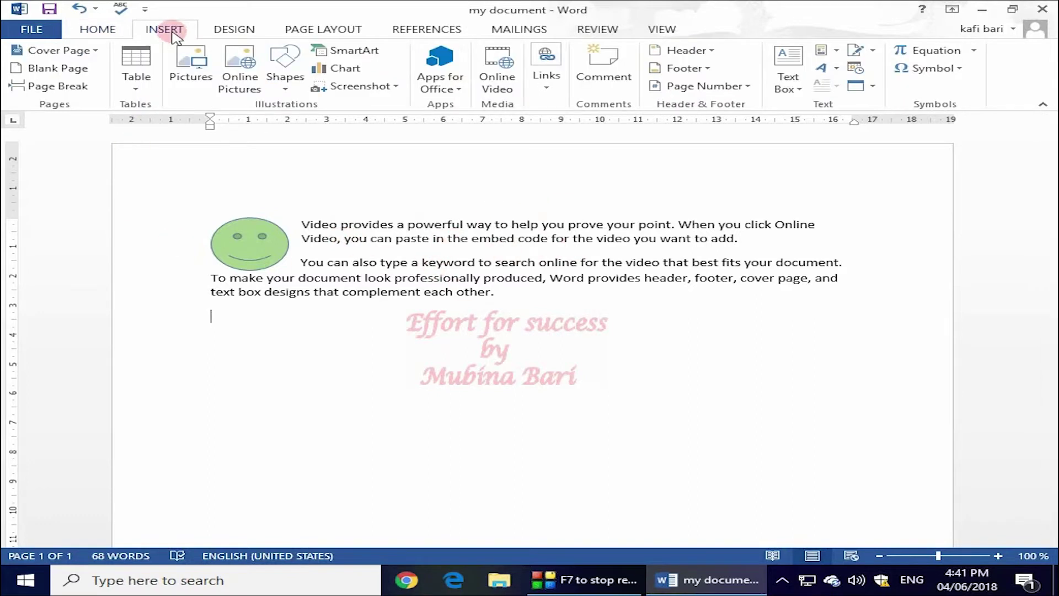
pyautogui.click(284, 86)
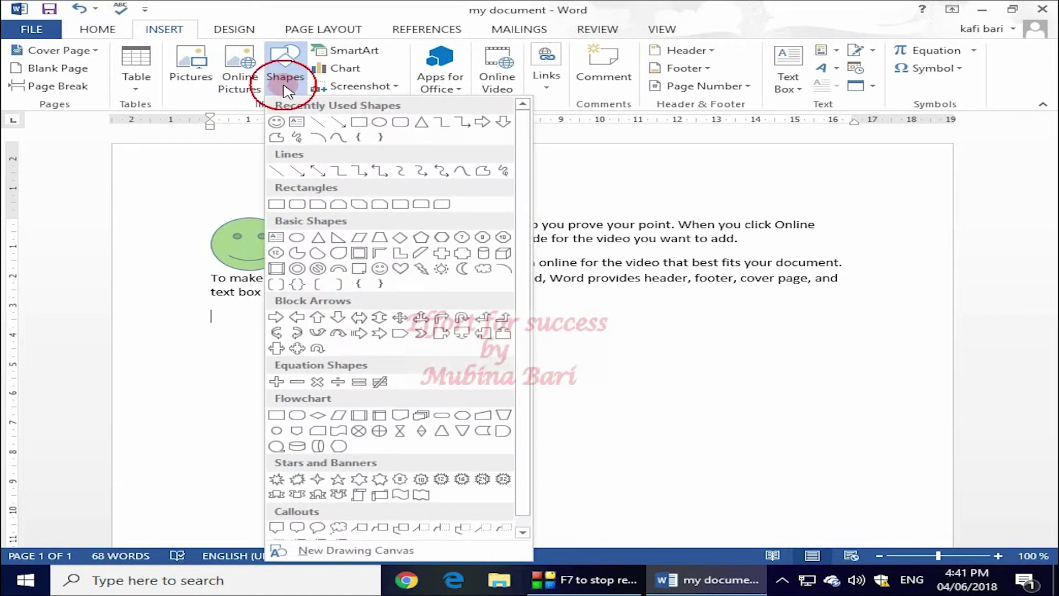
pyautogui.click(400, 431)
pyautogui.moveTo(489, 243); pyautogui.dragTo(555, 328)
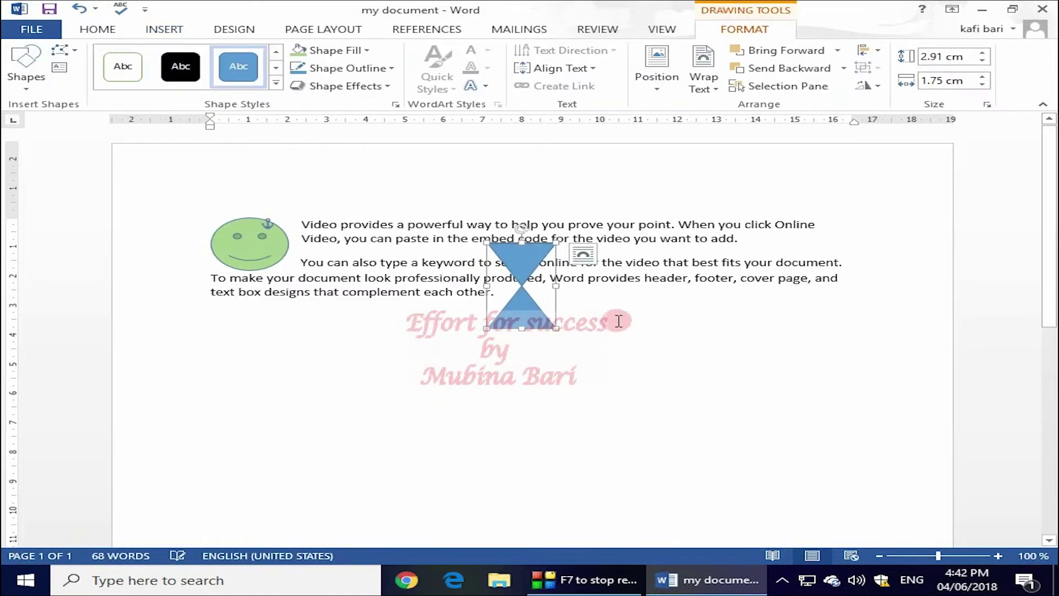
# Set the hourglass shape's text wrapping to Tight.
pyautogui.click(586, 259)
pyautogui.click(690, 356)
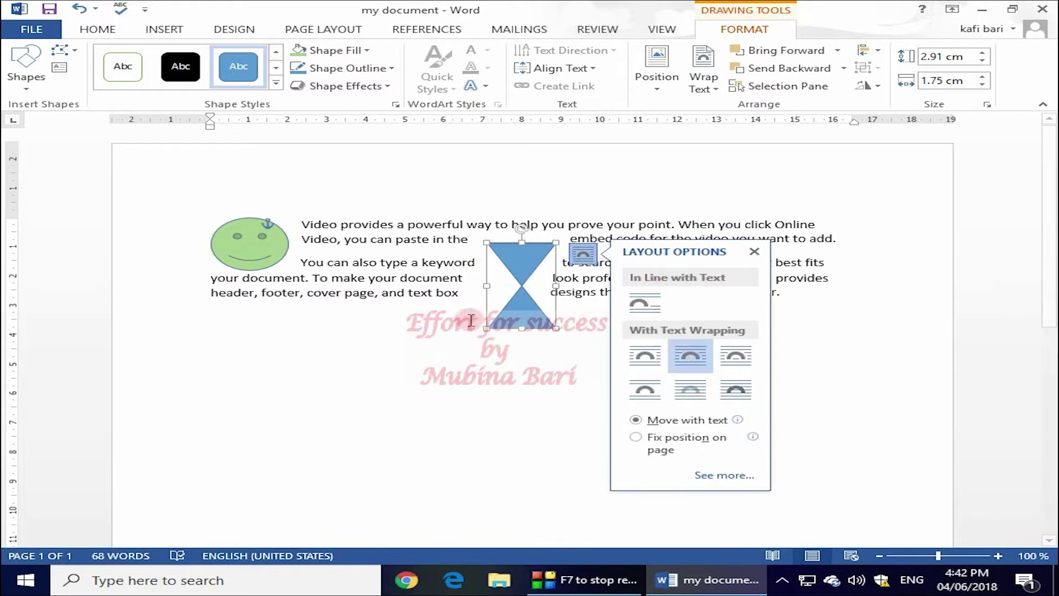
pyautogui.click(597, 383)
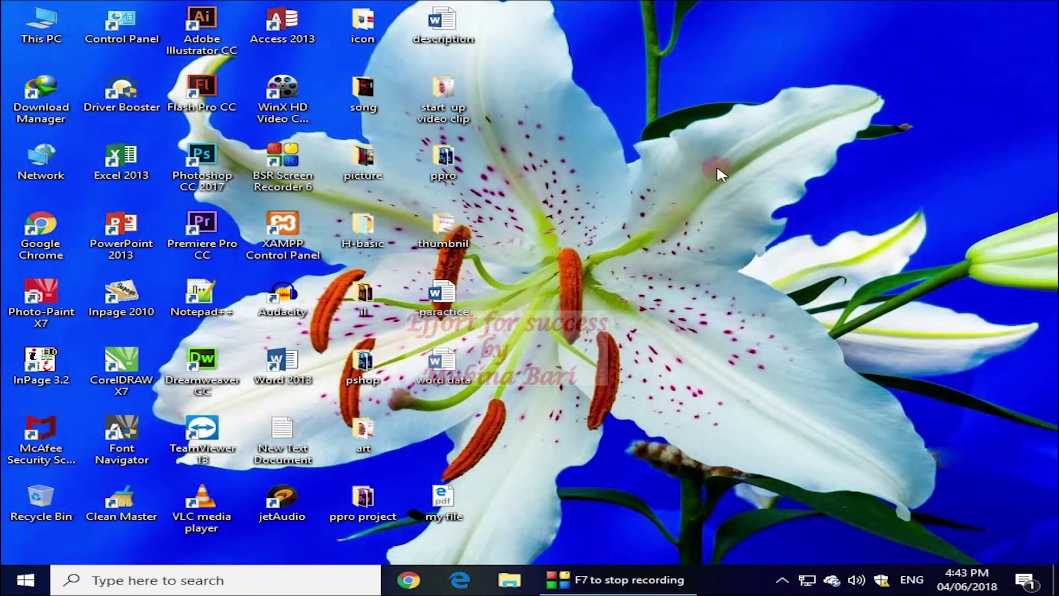
# Open "my document" from the OneDrive folder in File Explorer to check it, and close Word.
pyautogui.doubleClick(41, 23)
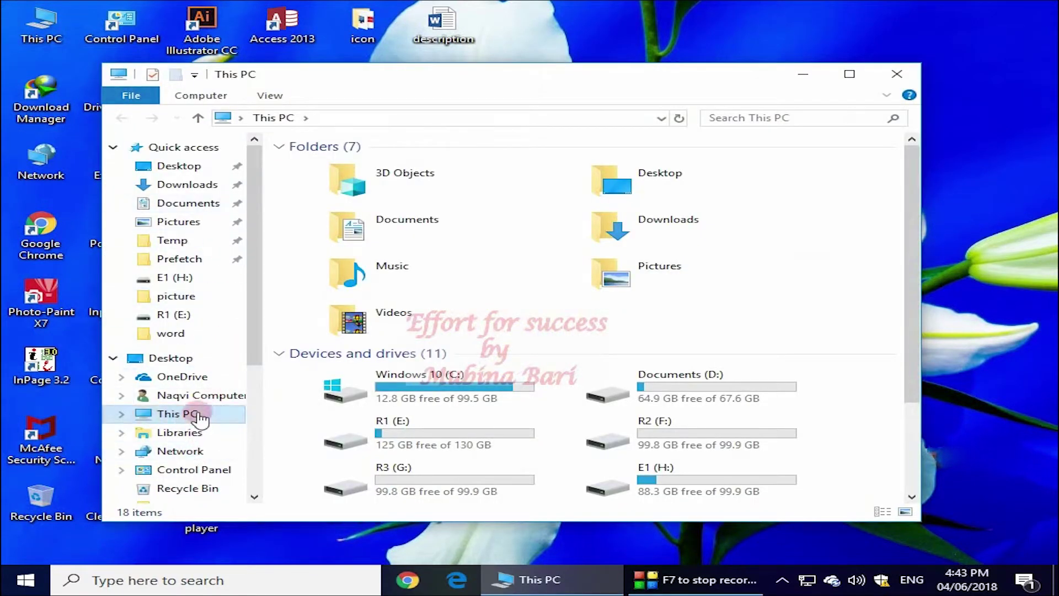
pyautogui.click(200, 380)
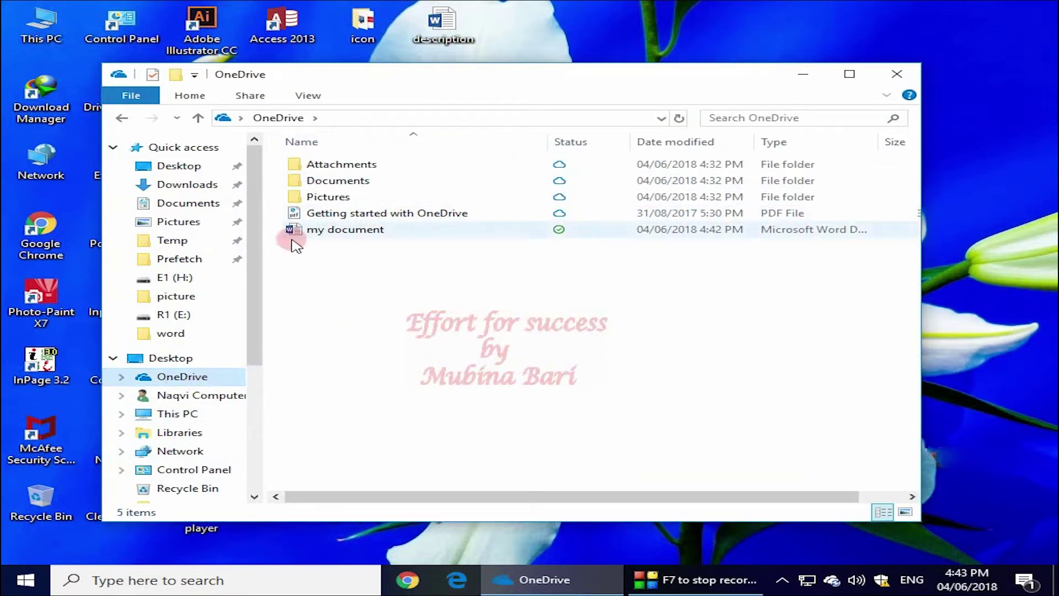
pyautogui.doubleClick(347, 231)
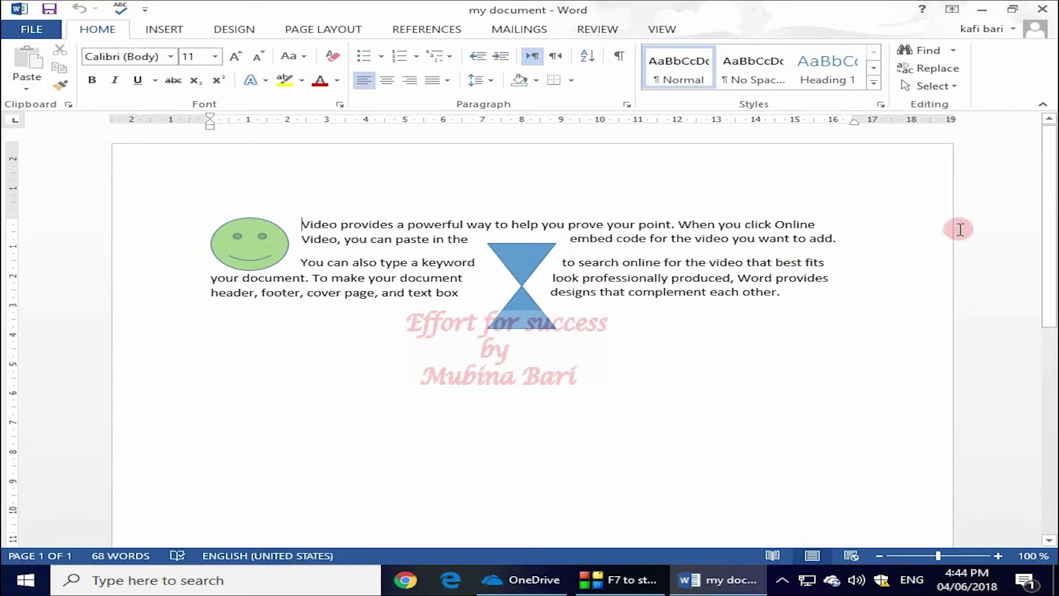
pyautogui.click(31, 29)
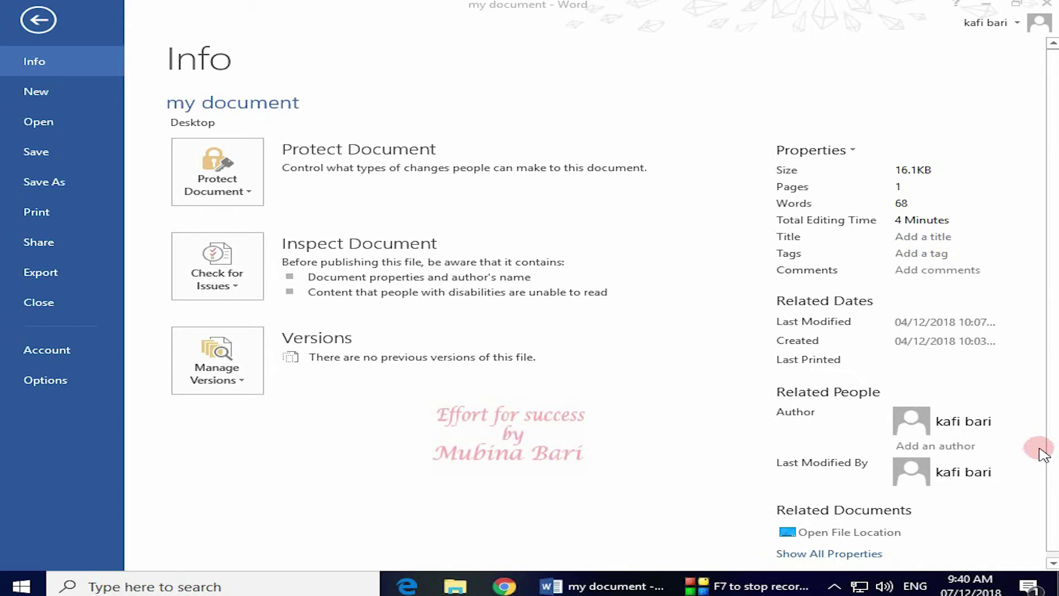
pyautogui.click(1046, 8)
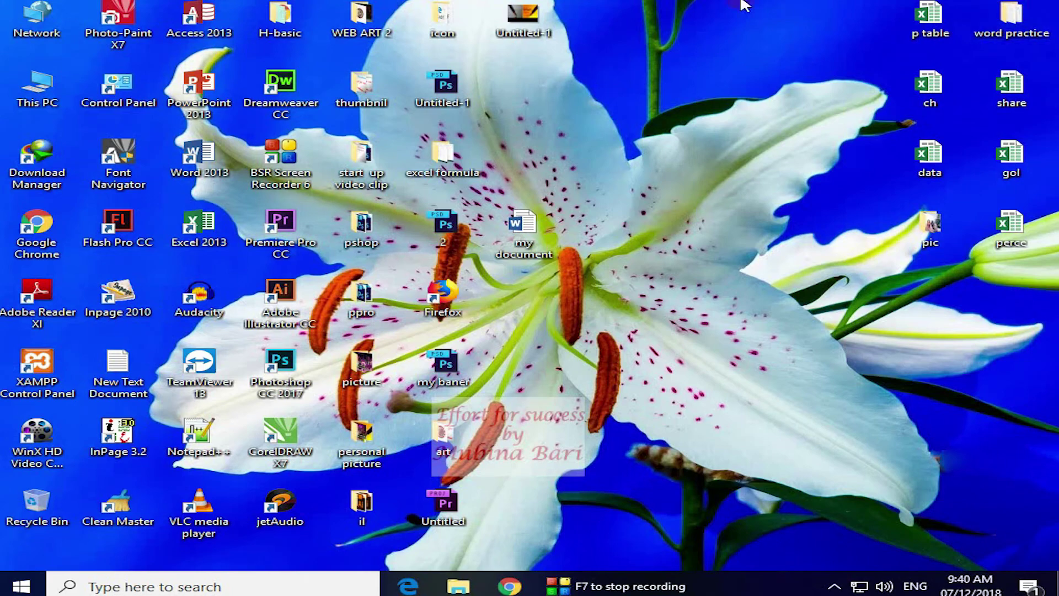
# Switch to Chrome, search for "onedrive" in a new tab, and open the OneDrive sign-in page.
pyautogui.click(510, 586)
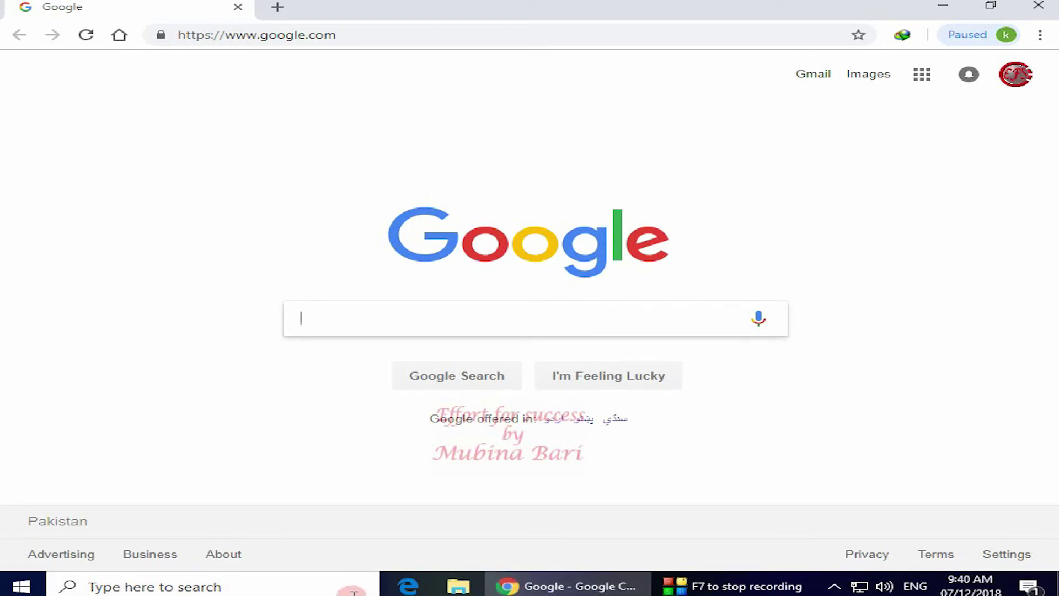
pyautogui.hotkey('ctrl', 't')
pyautogui.click(253, 317)
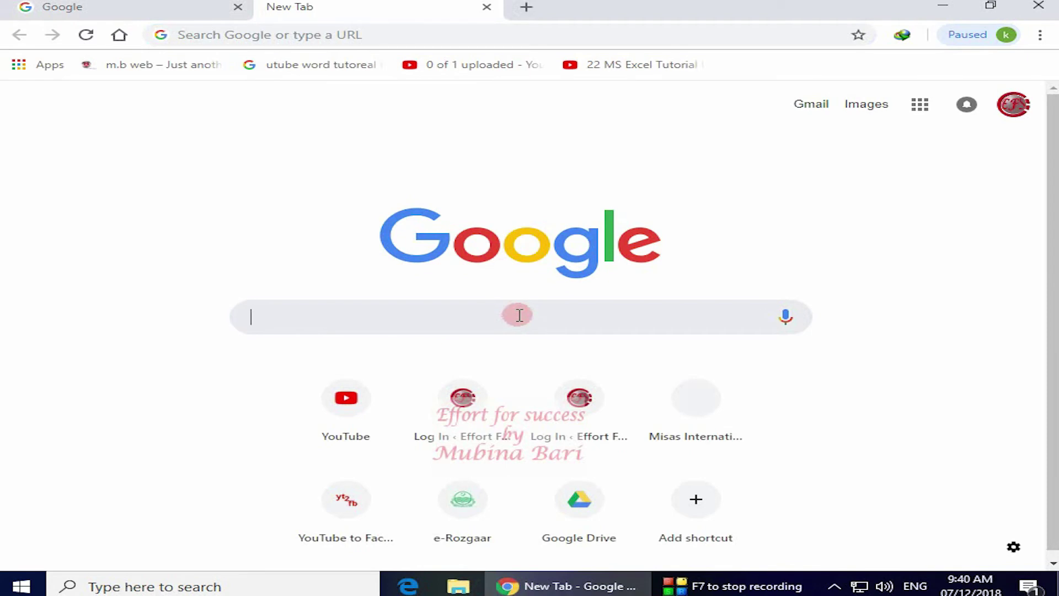
pyautogui.write('onedrive')
pyautogui.click(309, 93)
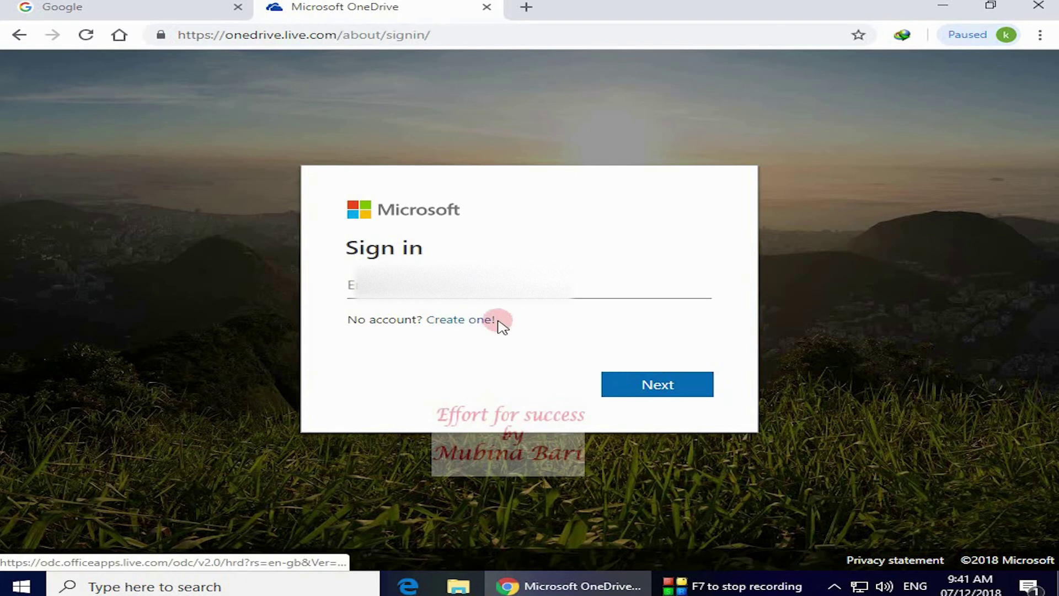
# Sign in to OneDrive with the account e-mail and account password.
pyautogui.click(351, 283)
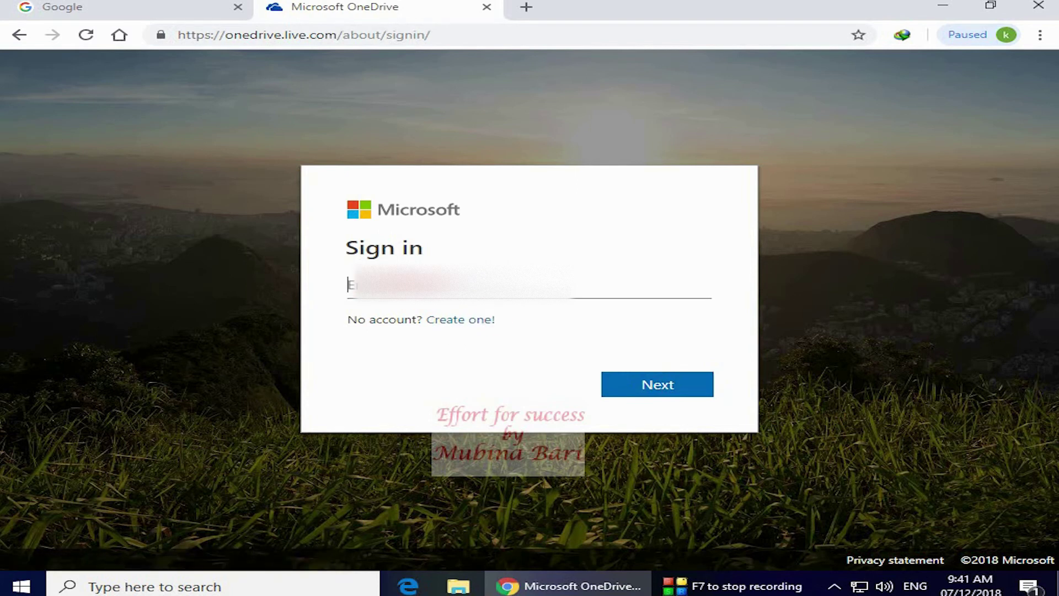
pyautogui.write('e')
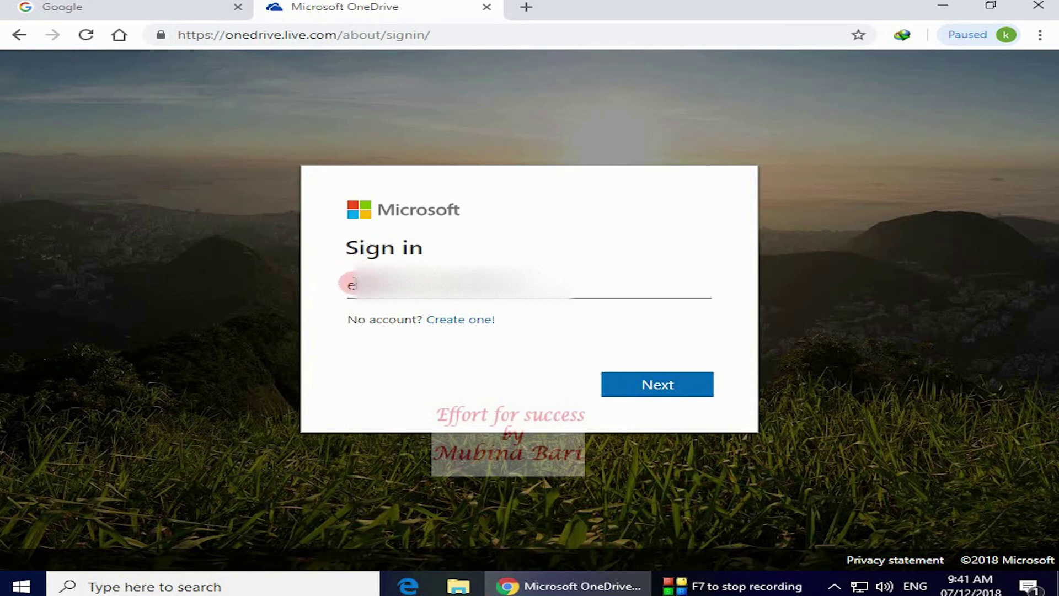
pyautogui.click(675, 392)
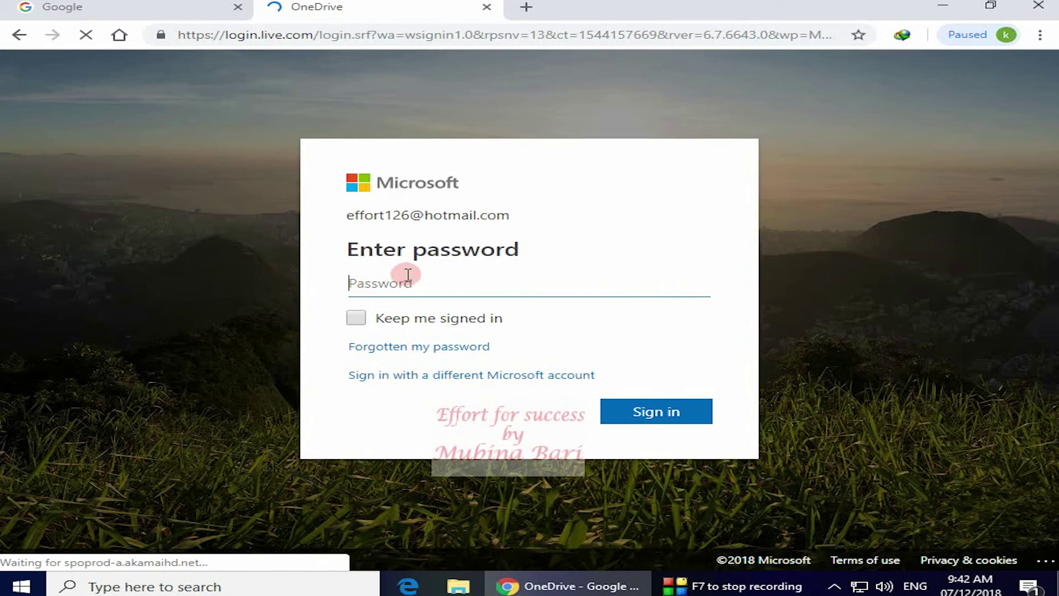
pyautogui.write('•••••')
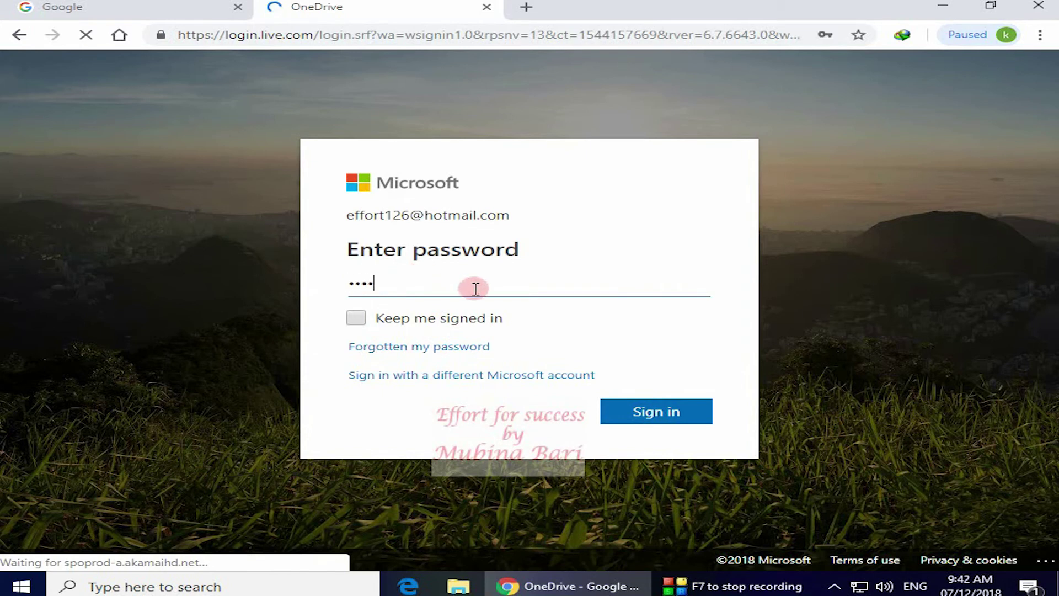
pyautogui.write('•••')
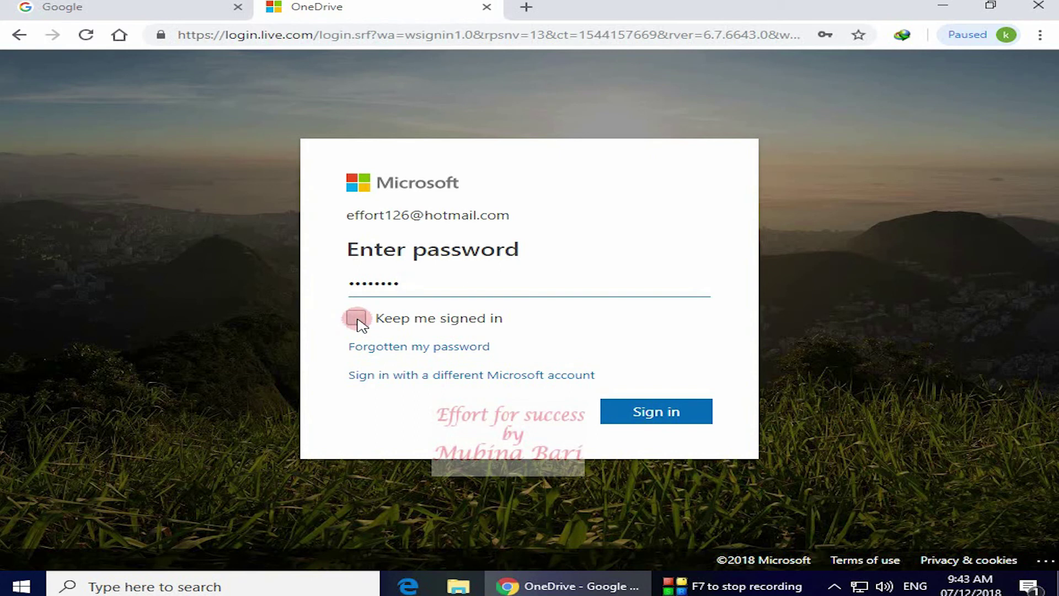
pyautogui.click(651, 415)
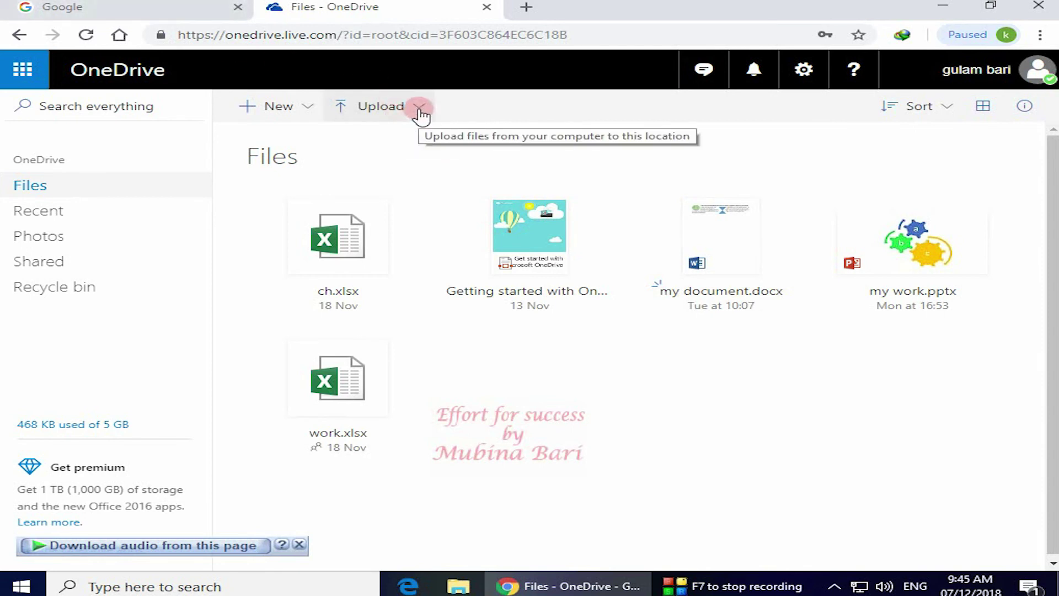
# Examine the OneDrive options for creating new items and for uploading files or folders.
pyautogui.click(305, 110)
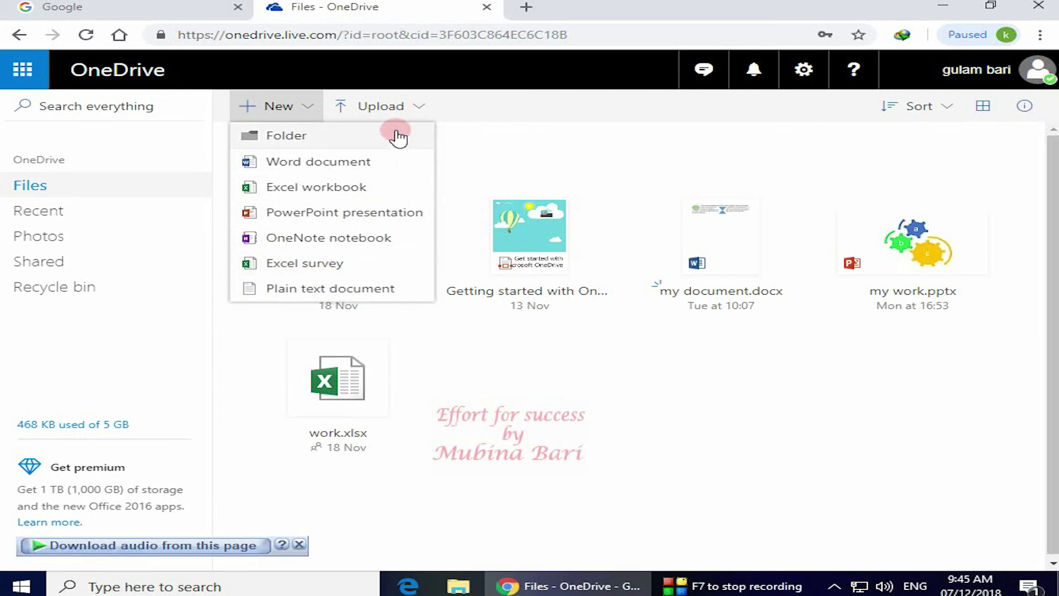
pyautogui.click(419, 110)
pyautogui.click(420, 112)
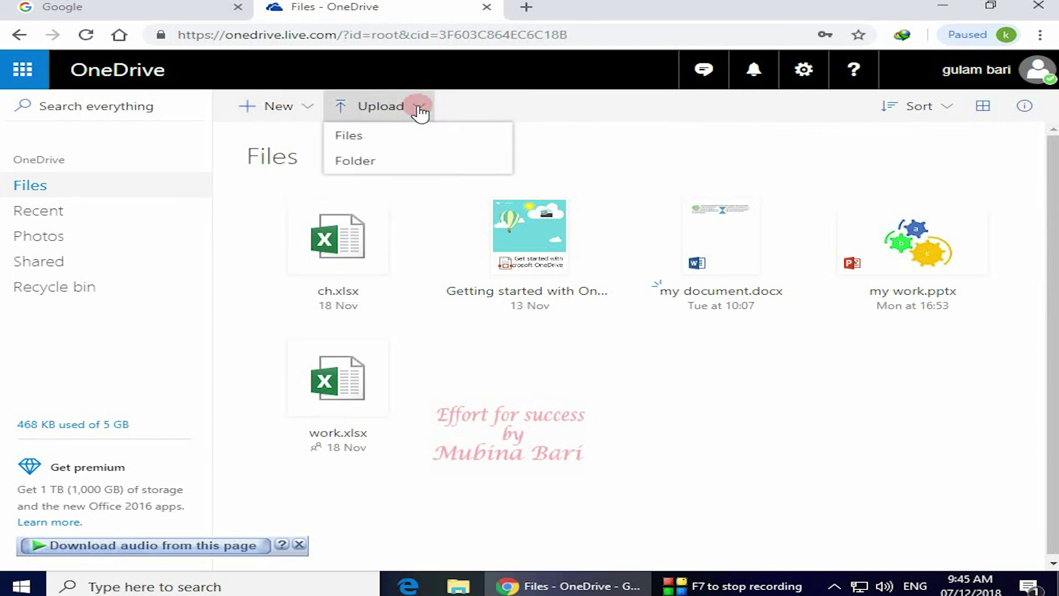